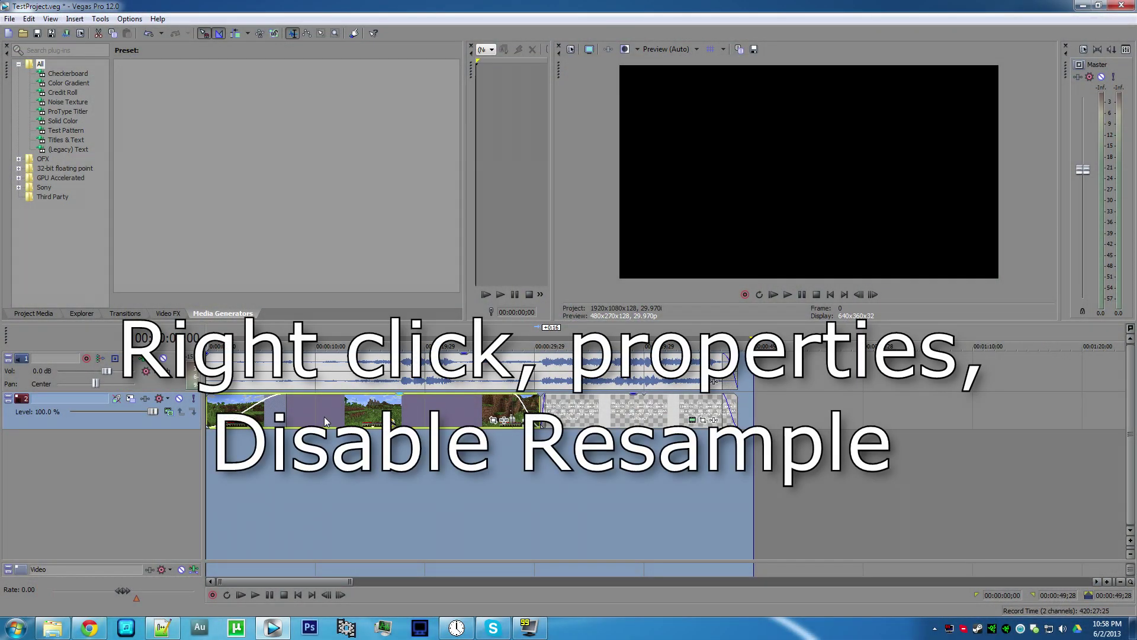
Step: Disable resampling in the video clip's event properties
{"action": "right_click", "coordinate": [324, 416]}
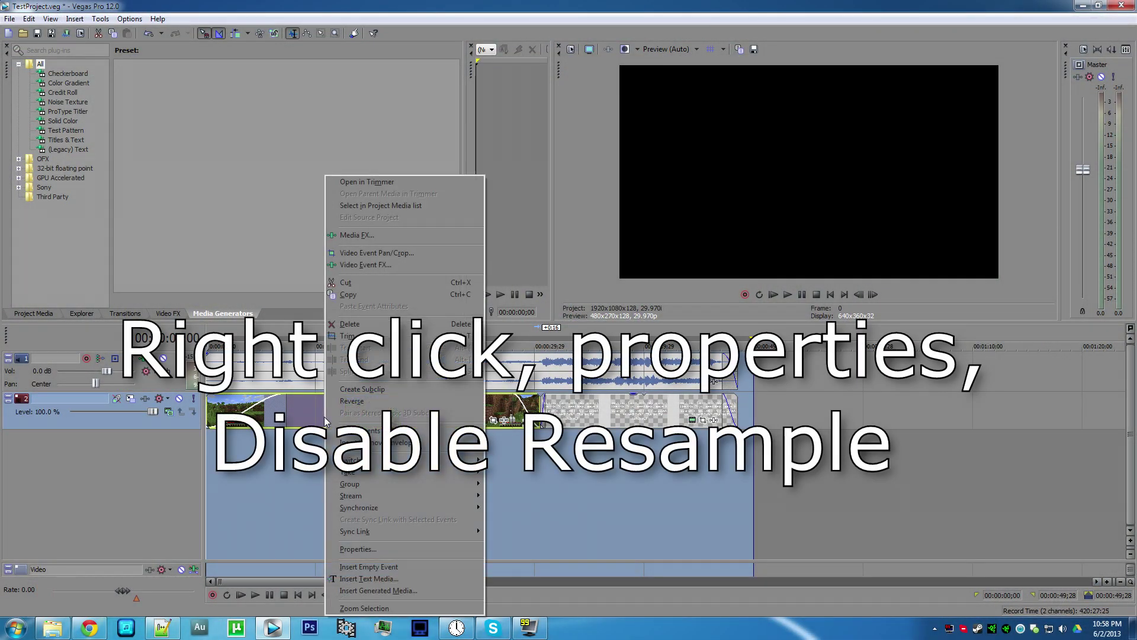
{"action": "left_click", "coordinate": [351, 548]}
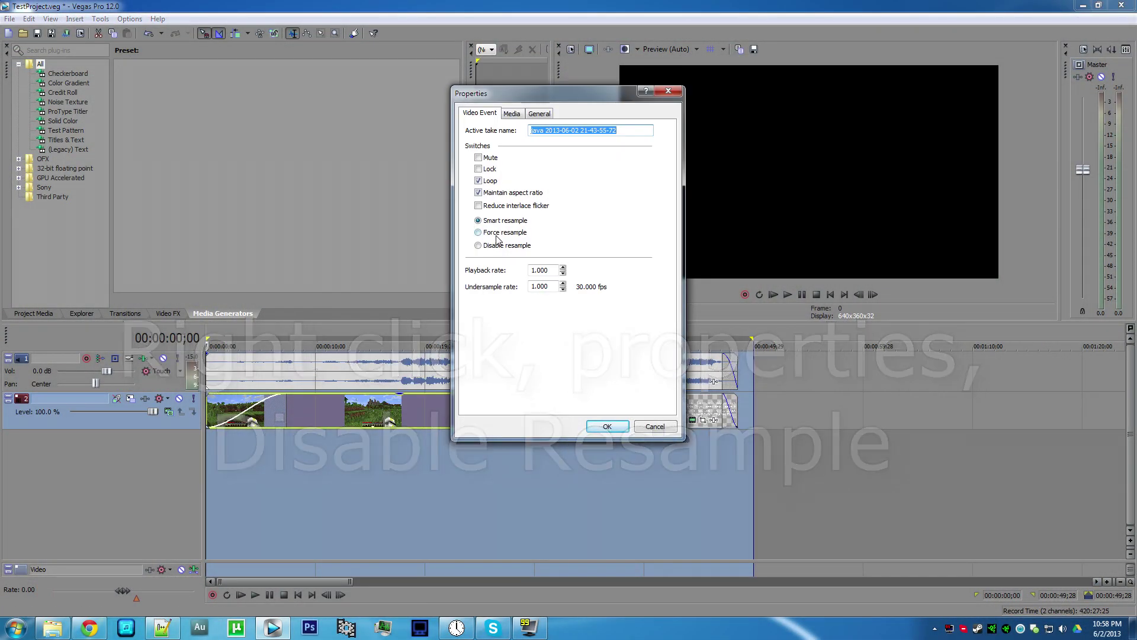
{"action": "left_click", "coordinate": [491, 248]}
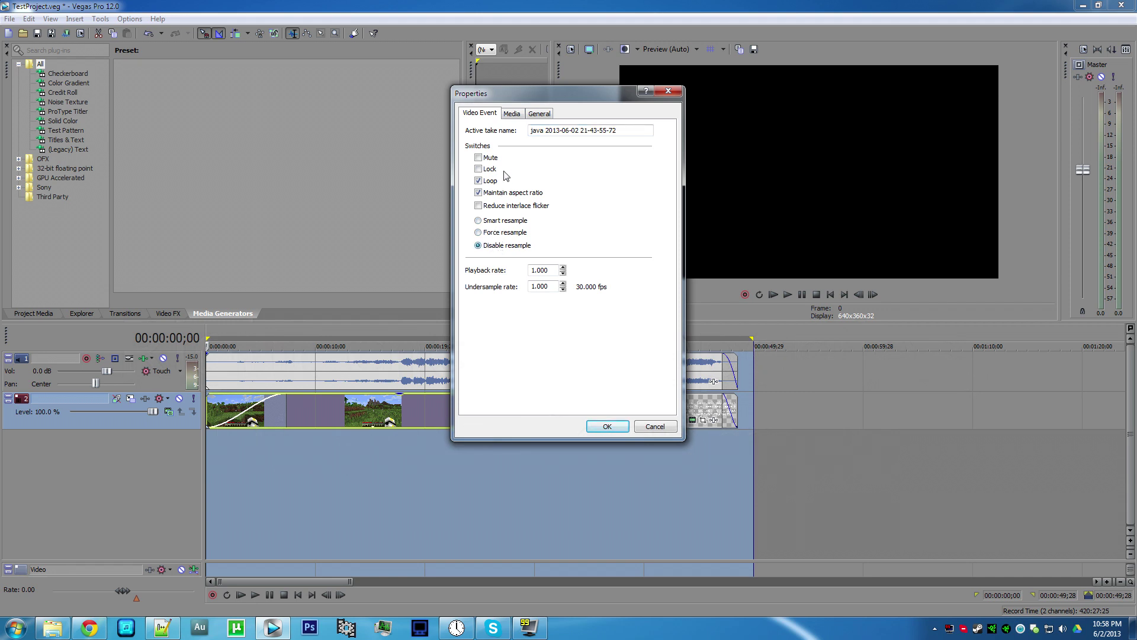
Step: Review the source media details of the video and music clips, then close the properties
{"action": "left_click", "coordinate": [512, 114]}
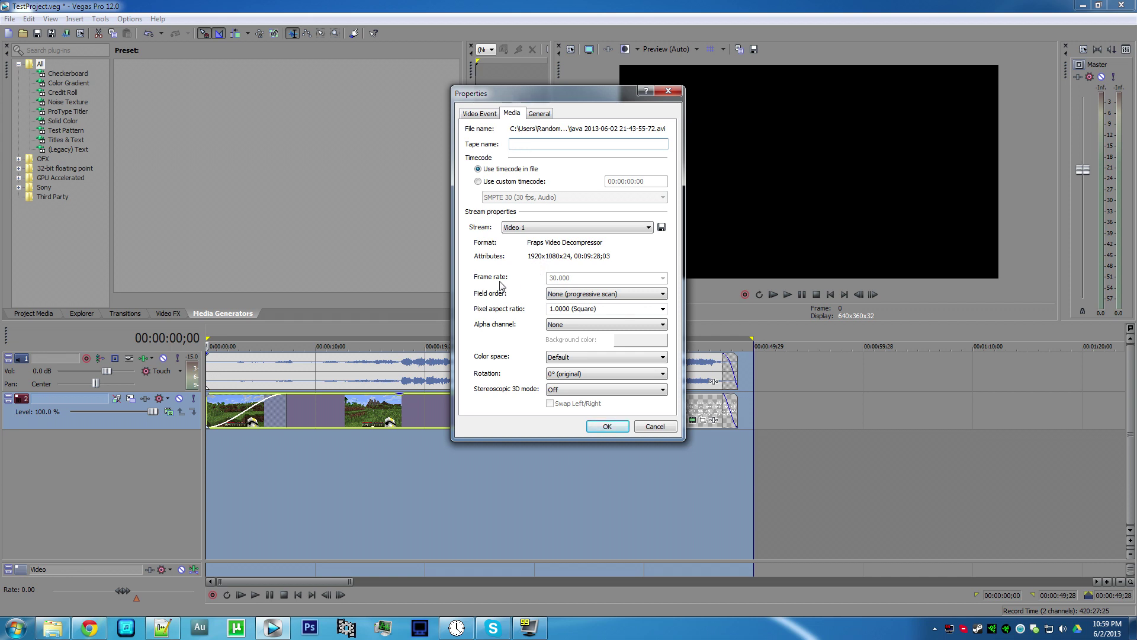
{"action": "left_click", "coordinate": [513, 116]}
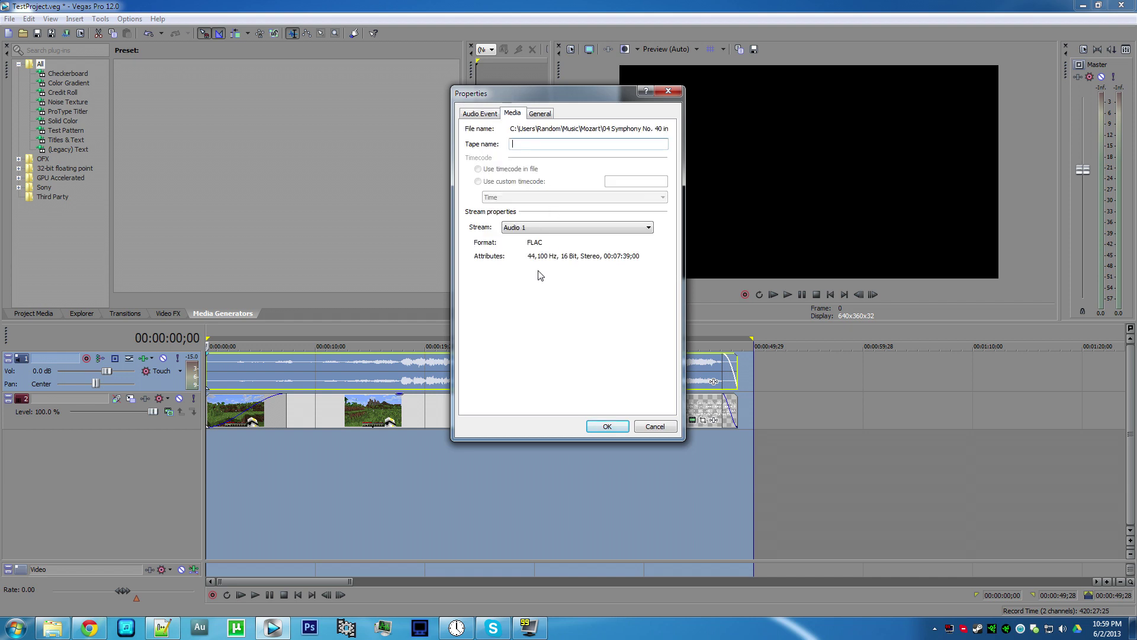
{"action": "left_click", "coordinate": [608, 427]}
Step: Set the project field order to None (progressive scan) and select the frame rate value for 30 fps
{"action": "left_click", "coordinate": [9, 19]}
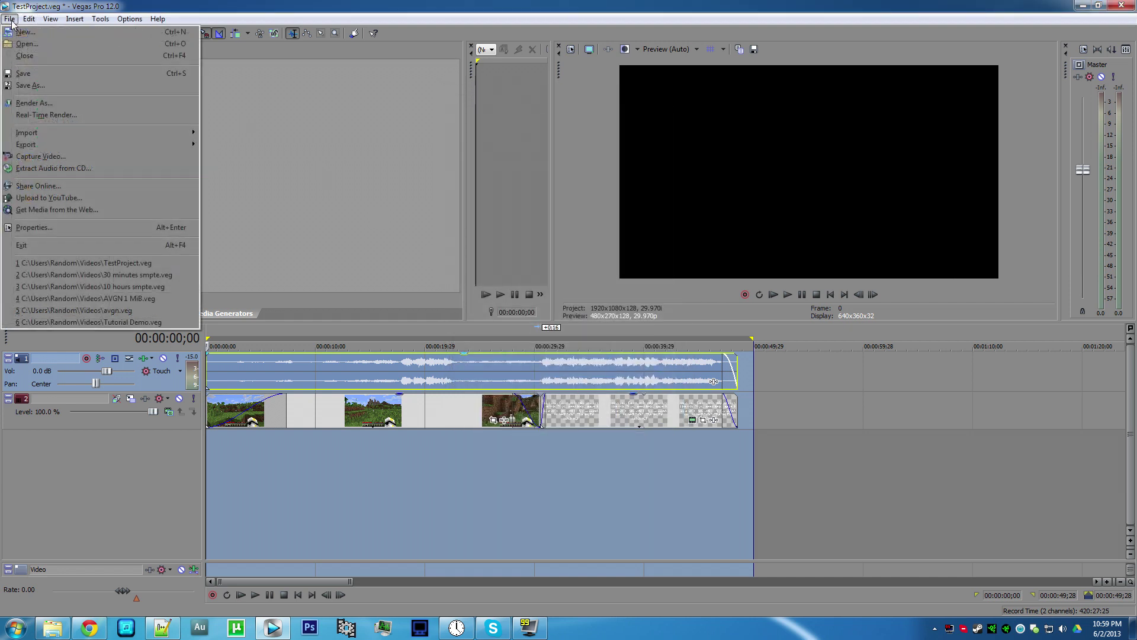
{"action": "left_click", "coordinate": [82, 227]}
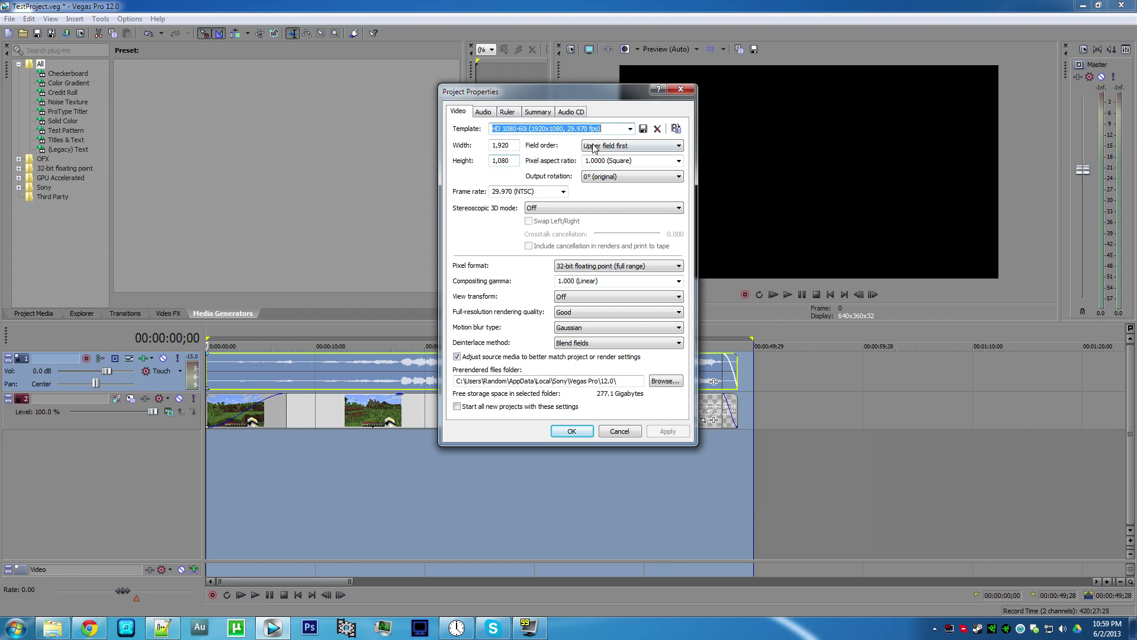
{"action": "left_click", "coordinate": [608, 147]}
{"action": "left_click", "coordinate": [608, 156]}
{"action": "left_click", "coordinate": [515, 191]}
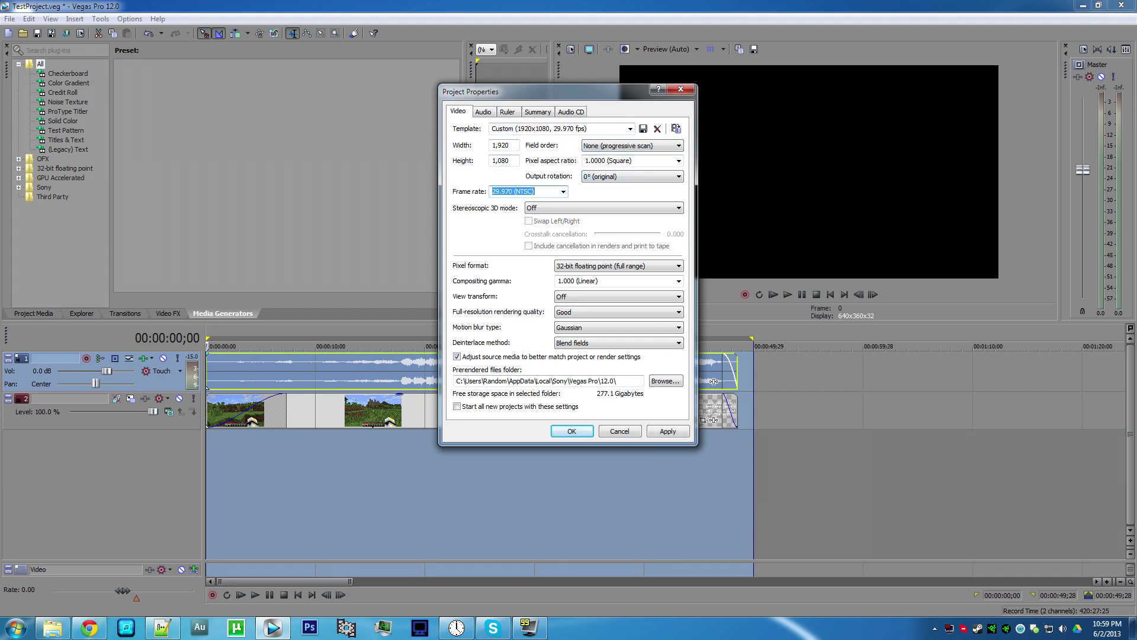
{"action": "type", "text": "30"}
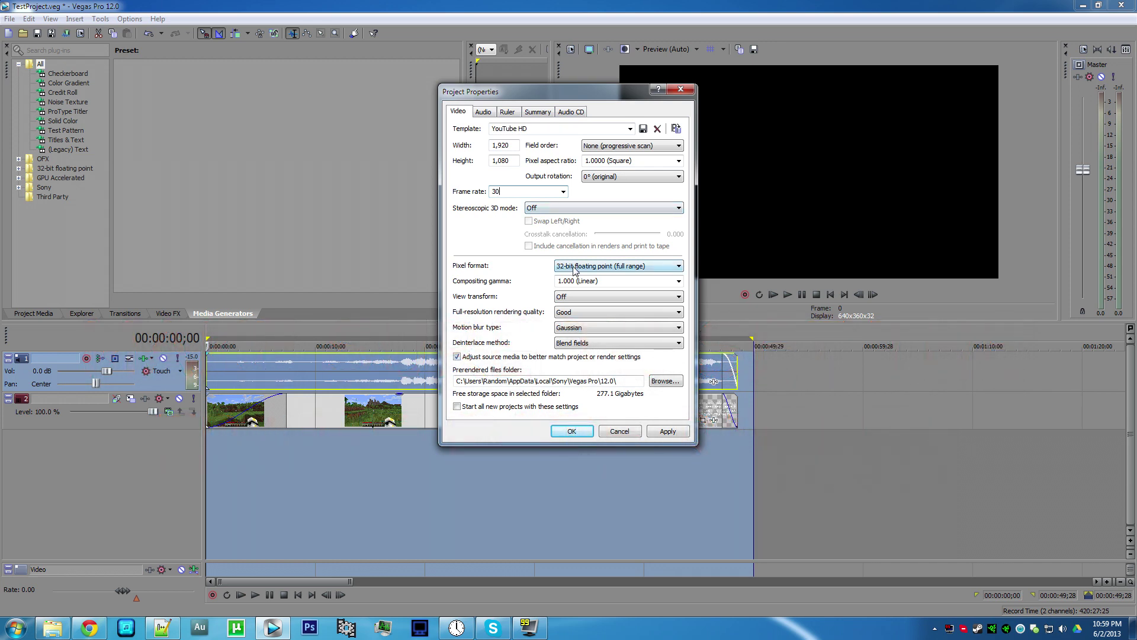
Step: Keep 32-bit full range pixel format and view transform off, and review audio settings
{"action": "left_click", "coordinate": [575, 267]}
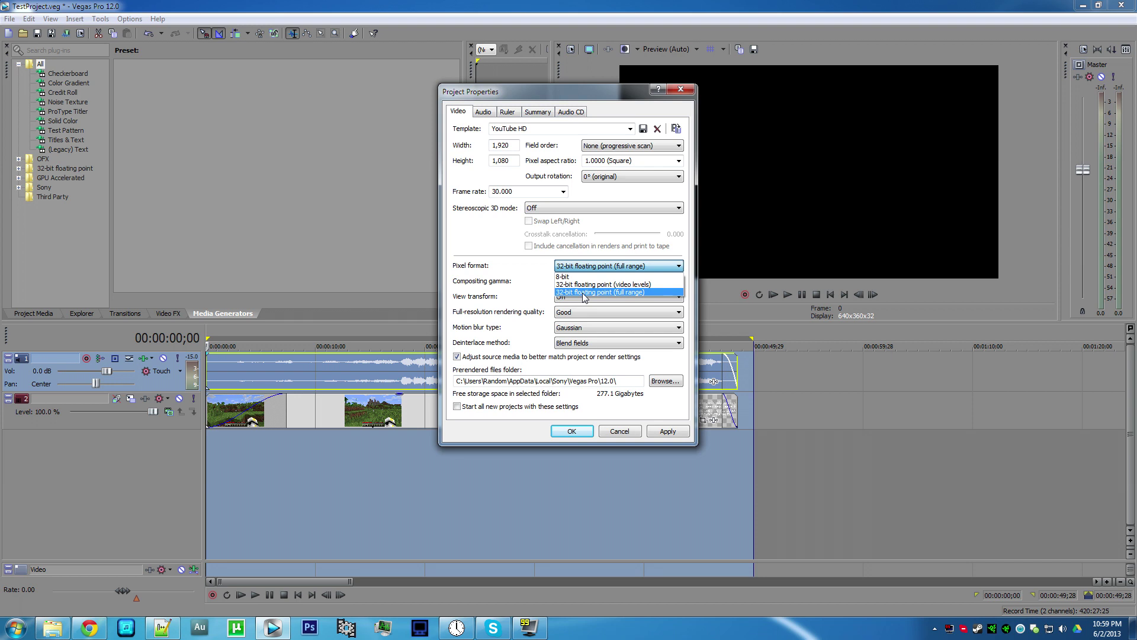
{"action": "left_click", "coordinate": [583, 294]}
{"action": "left_click", "coordinate": [587, 298]}
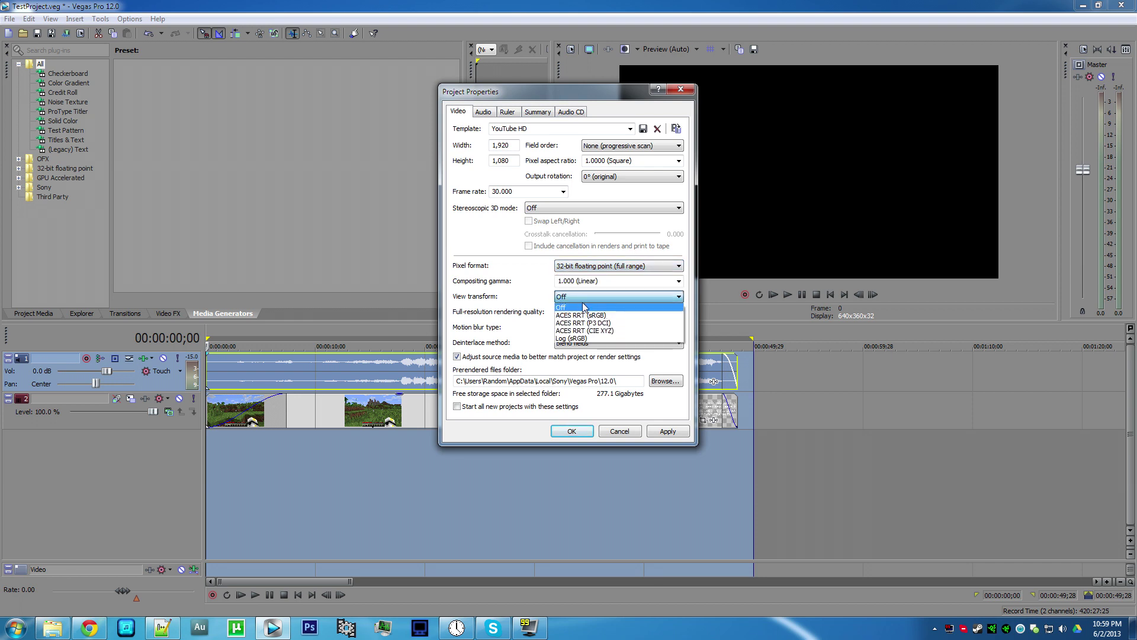
{"action": "left_click", "coordinate": [582, 306]}
{"action": "left_click", "coordinate": [482, 111]}
{"action": "left_click", "coordinate": [678, 161]}
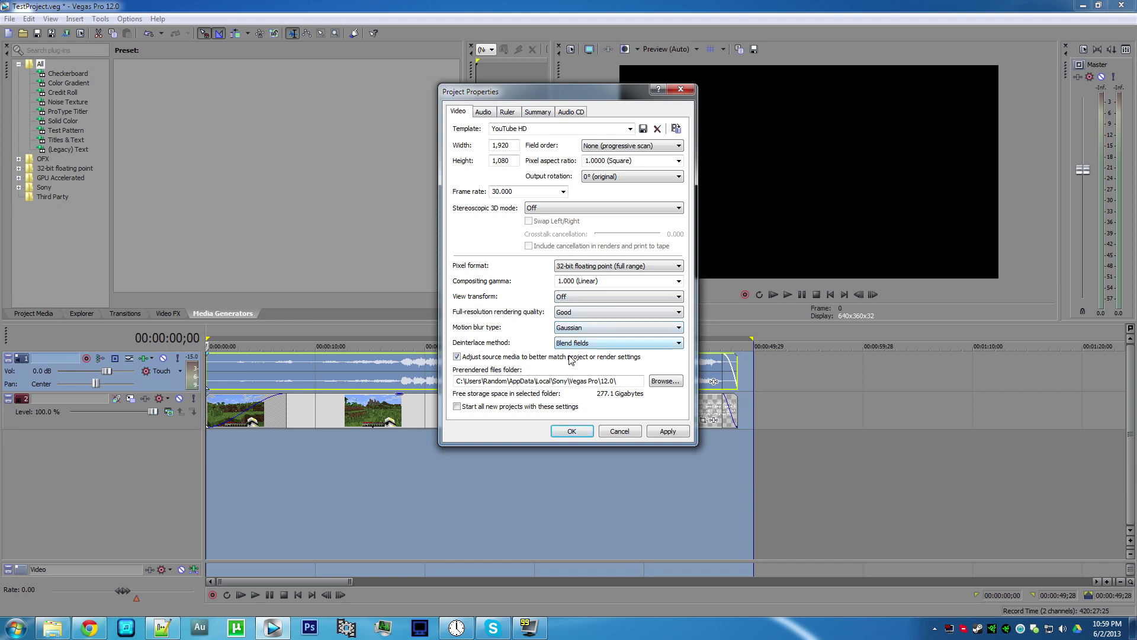
{"action": "left_click", "coordinate": [665, 431]}
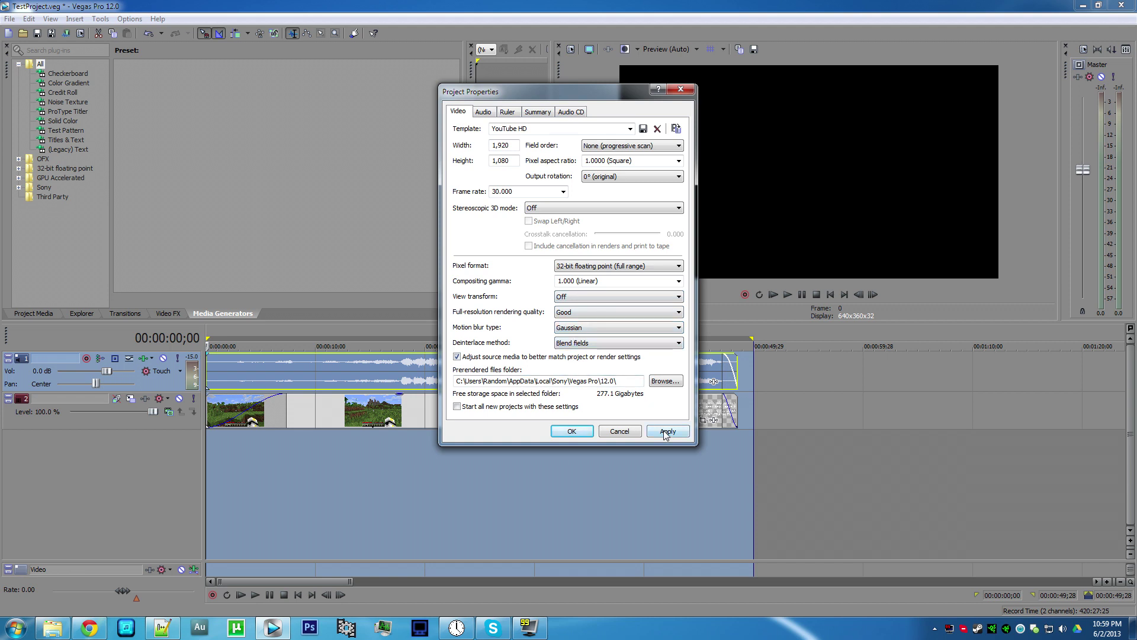
Step: Save the project settings as the YouTube HD template, overwriting the existing one
{"action": "left_click", "coordinate": [643, 130]}
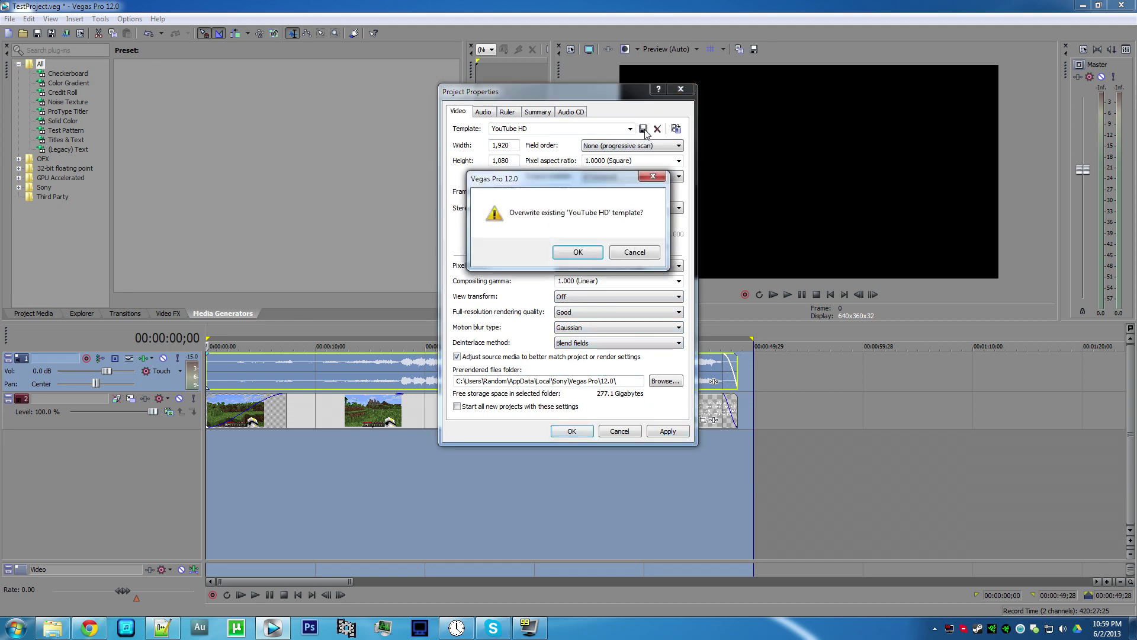
{"action": "left_click", "coordinate": [577, 253]}
{"action": "key", "text": "Return"}
Step: In Render As, pick the MainConcept AVC/AAC Internet HD 1080p template
{"action": "left_click", "coordinate": [9, 18]}
{"action": "left_click", "coordinate": [50, 103]}
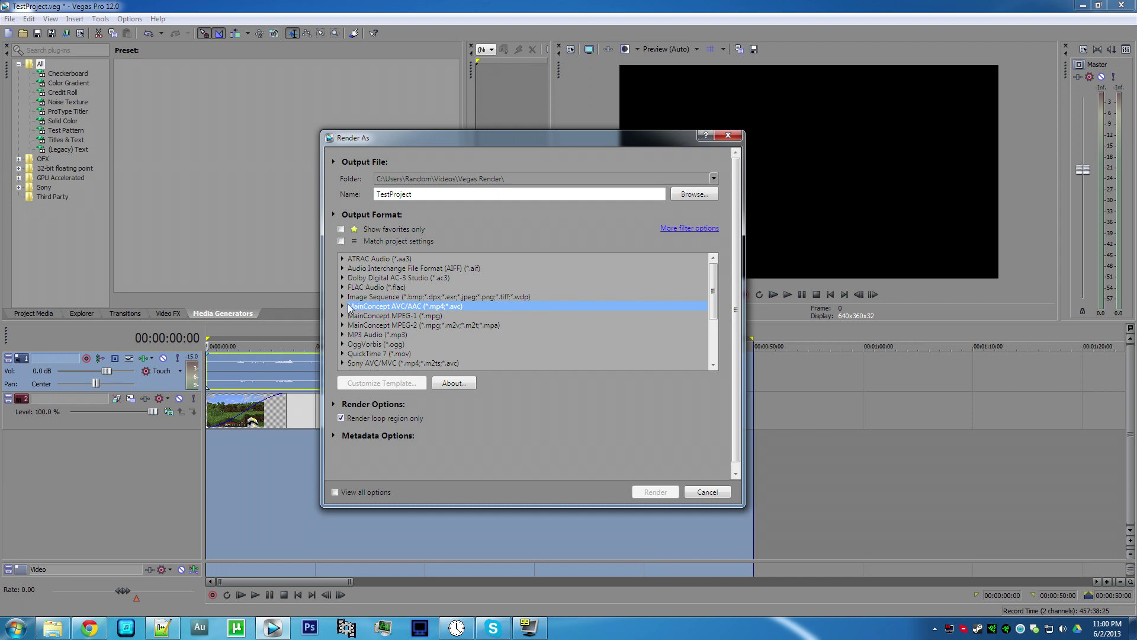
{"action": "left_click", "coordinate": [341, 305]}
{"action": "scroll", "coordinate": [373, 311], "scroll_direction": "down", "scroll_amount": 3}
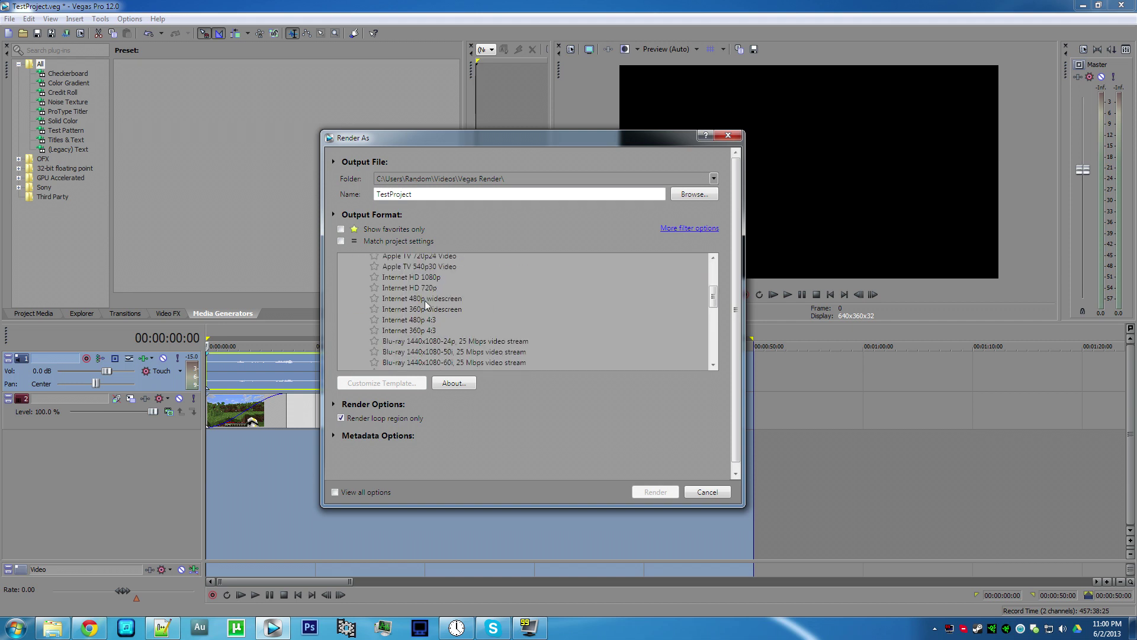
{"action": "left_click", "coordinate": [429, 278]}
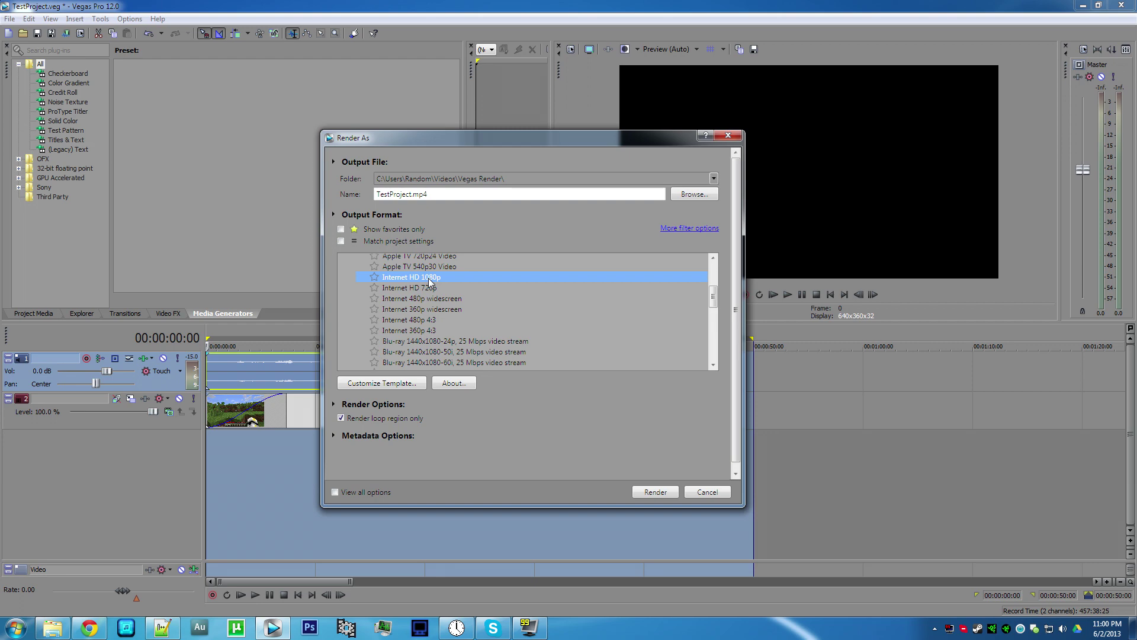
Step: Customize the template with the High encoding profile and a 30 fps frame rate
{"action": "left_click", "coordinate": [383, 384]}
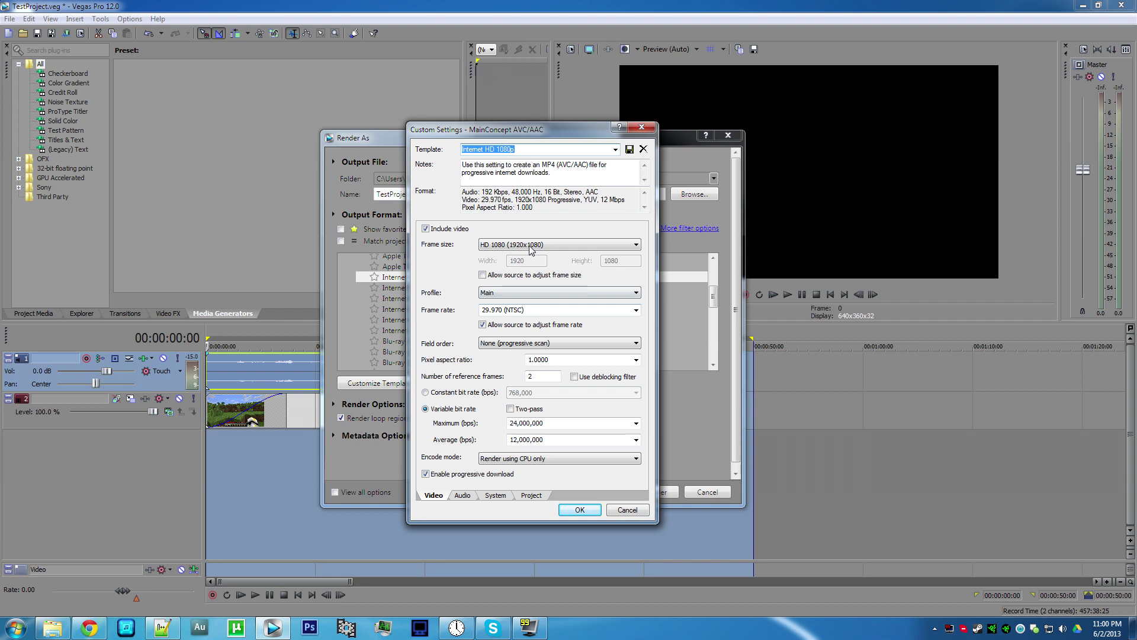
{"action": "left_click", "coordinate": [506, 293]}
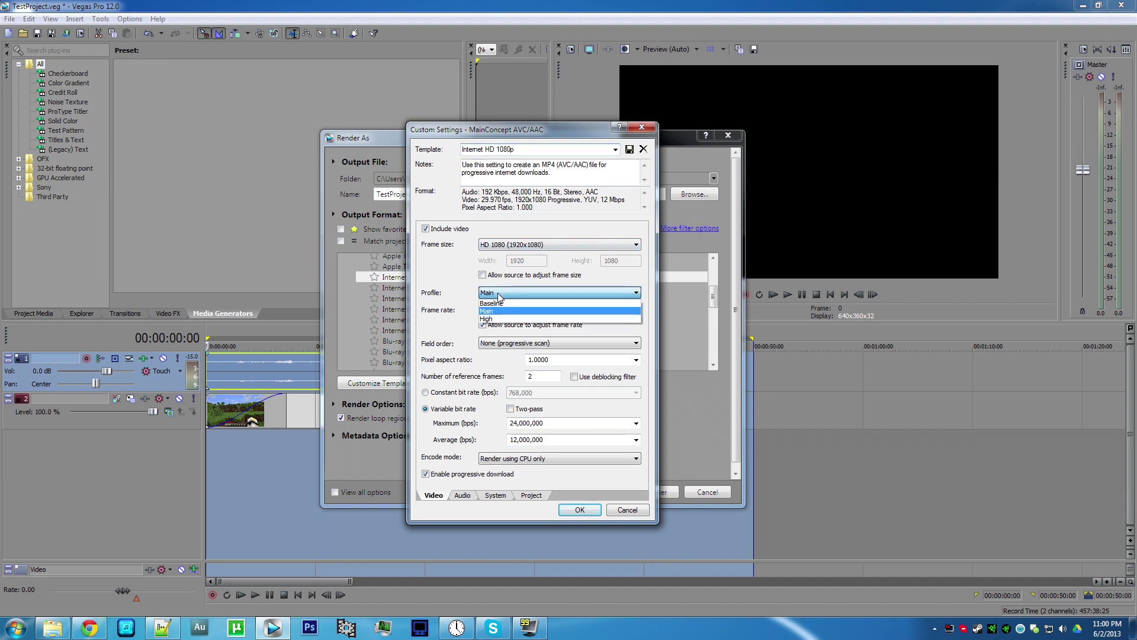
{"action": "left_click", "coordinate": [491, 321]}
{"action": "left_click_drag", "start_coordinate": [544, 310], "coordinate": [497, 309]}
{"action": "type", "text": "30"}
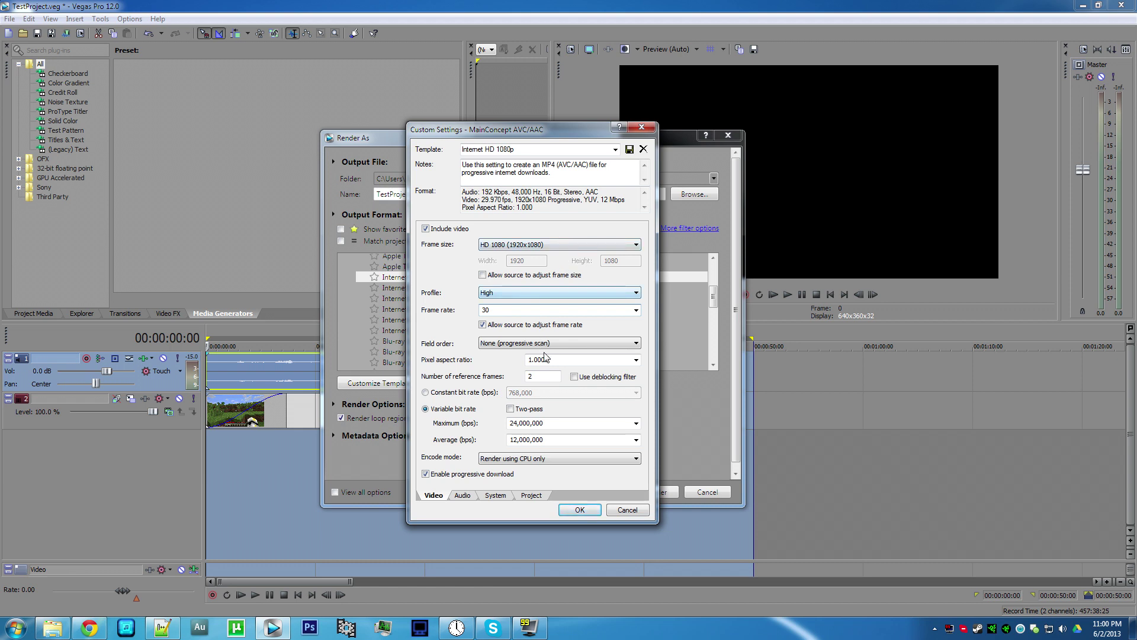
{"action": "left_click", "coordinate": [546, 375]}
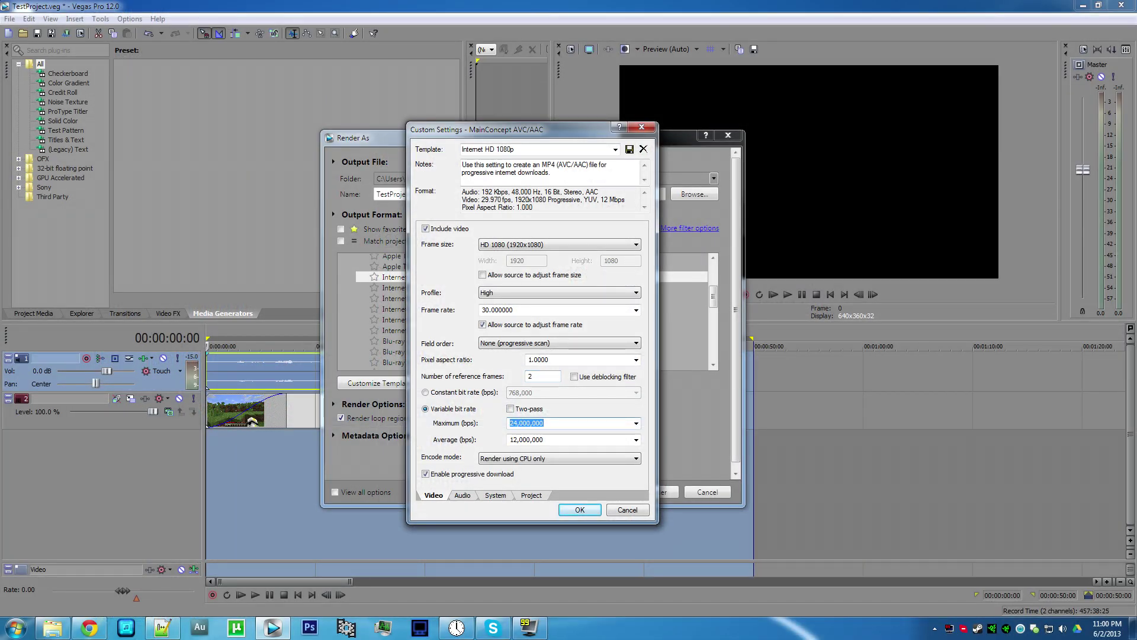
{"action": "type", "text": "50,000,000"}
Step: Set the bitrate to 50,000,000 maximum and 25,000,000 average bps
{"action": "key", "text": "Tab"}
{"action": "left_click", "coordinate": [520, 439]}
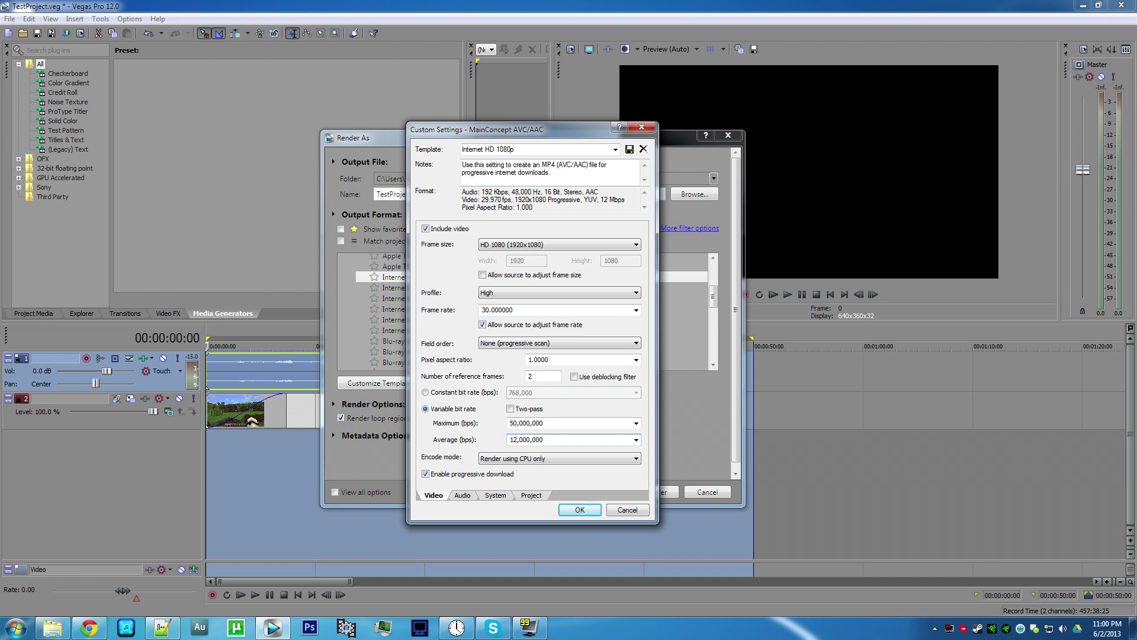
{"action": "key", "text": "BackSpace"}
{"action": "key", "text": "BackSpace"}
{"action": "type", "text": "25"}
Step: Check GPU availability on the System tab and keep the encode mode on CPU only
{"action": "left_click", "coordinate": [495, 495]}
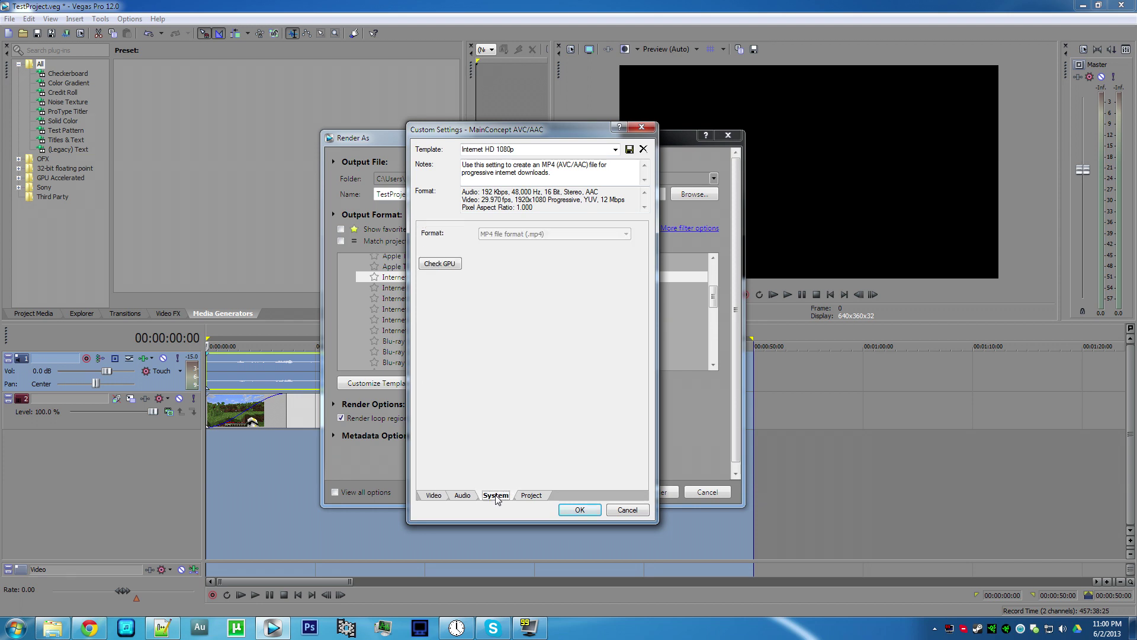
{"action": "left_click", "coordinate": [447, 266]}
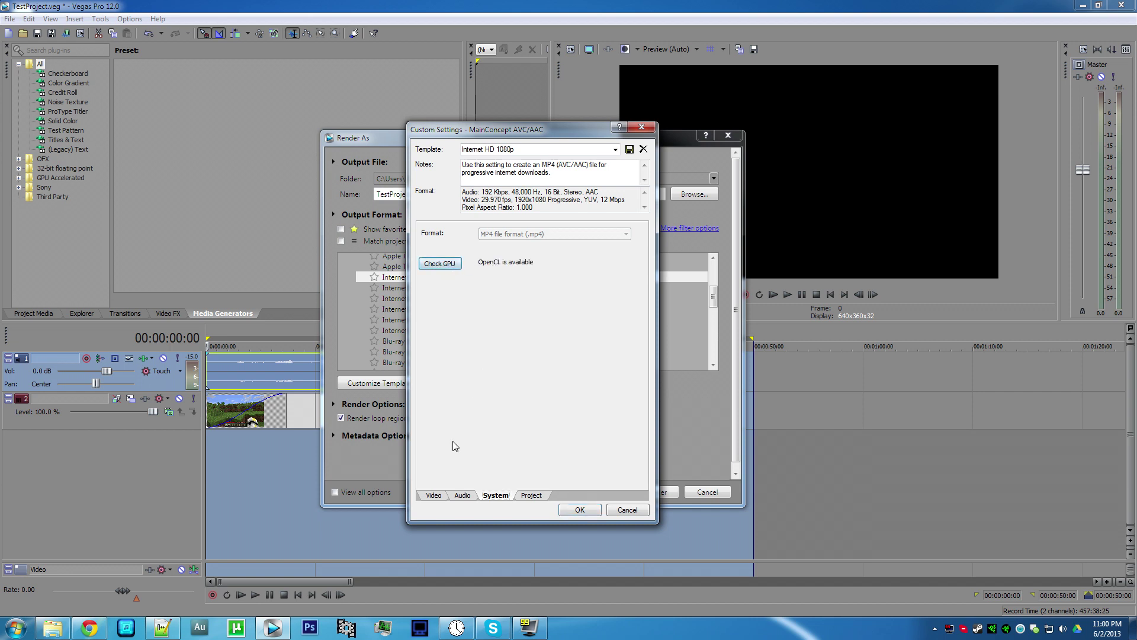
{"action": "left_click", "coordinate": [445, 495]}
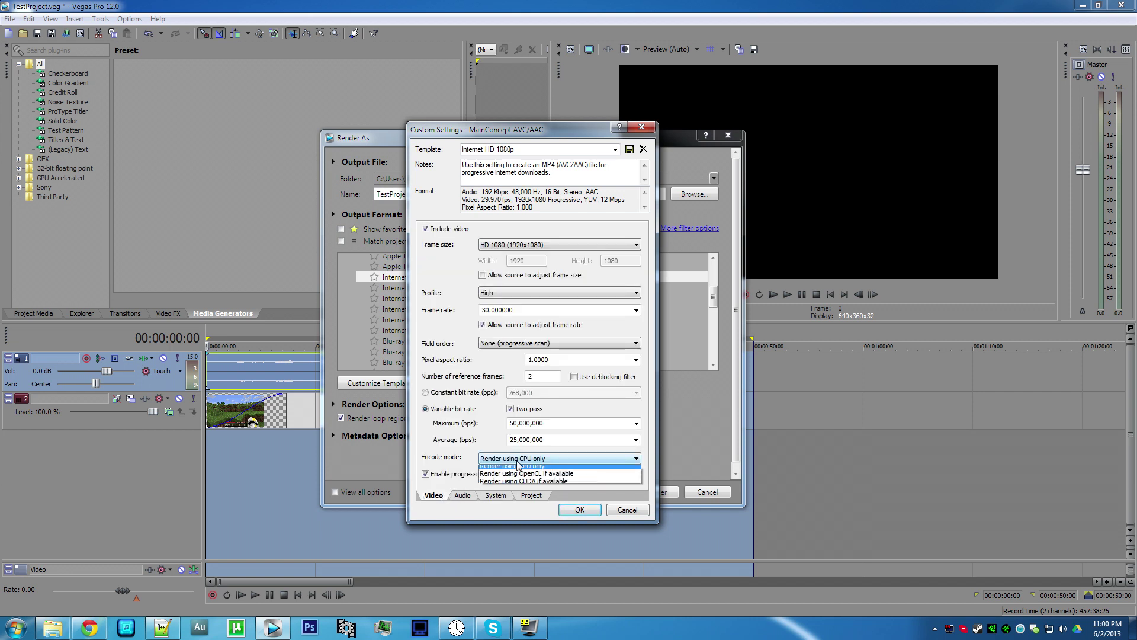
{"action": "left_click", "coordinate": [518, 459]}
{"action": "left_click", "coordinate": [522, 484]}
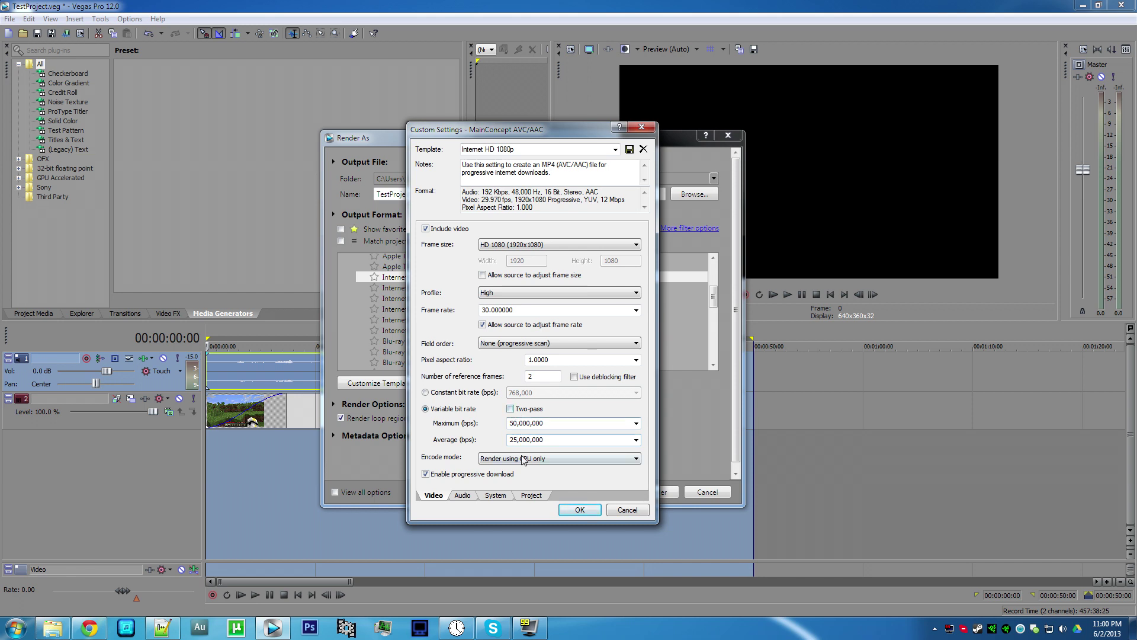
Step: Enable two-pass encoding and accept the customized Internet HD 1080p template
{"action": "left_click", "coordinate": [515, 411]}
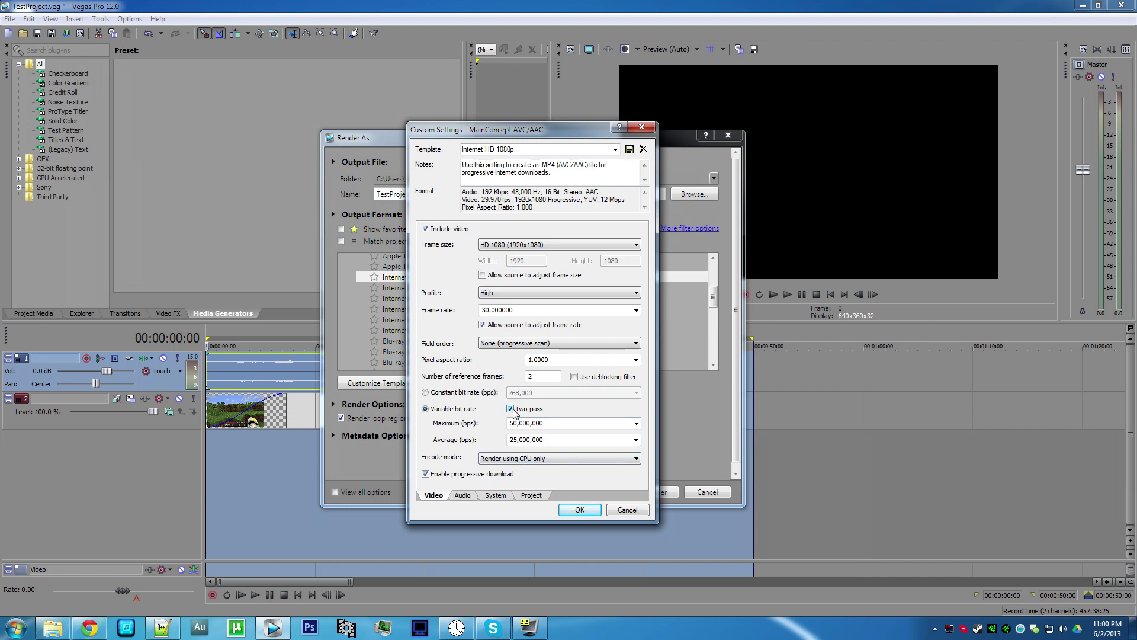
{"action": "left_click", "coordinate": [515, 459]}
{"action": "left_click", "coordinate": [522, 482]}
{"action": "left_click", "coordinate": [573, 510]}
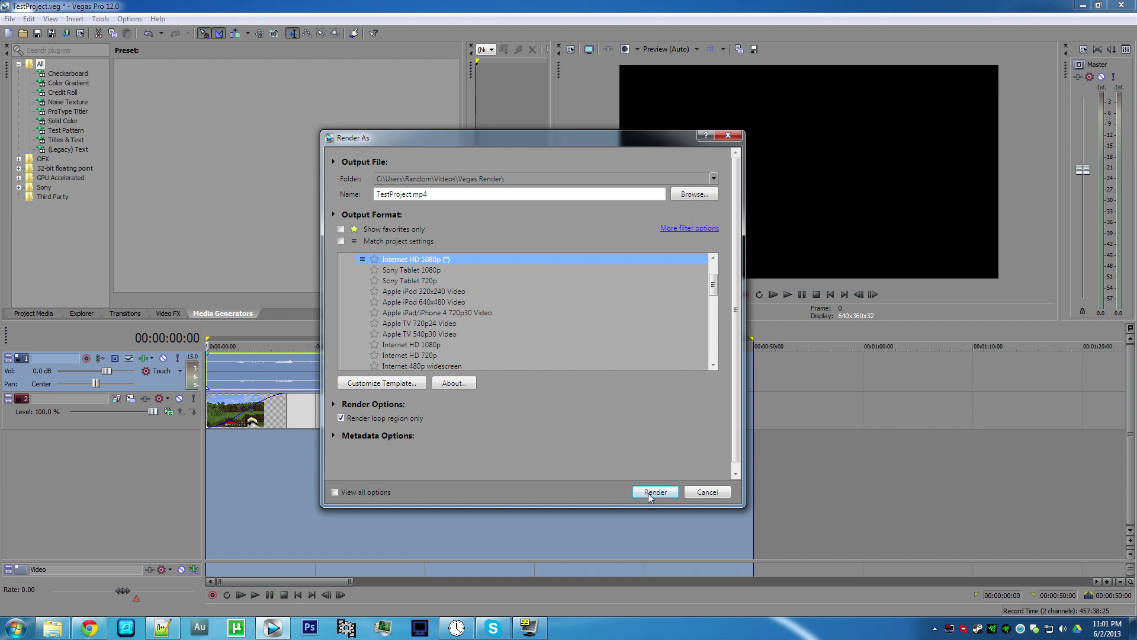
Step: Render the project to TestProject.mp4
{"action": "left_click", "coordinate": [650, 495]}
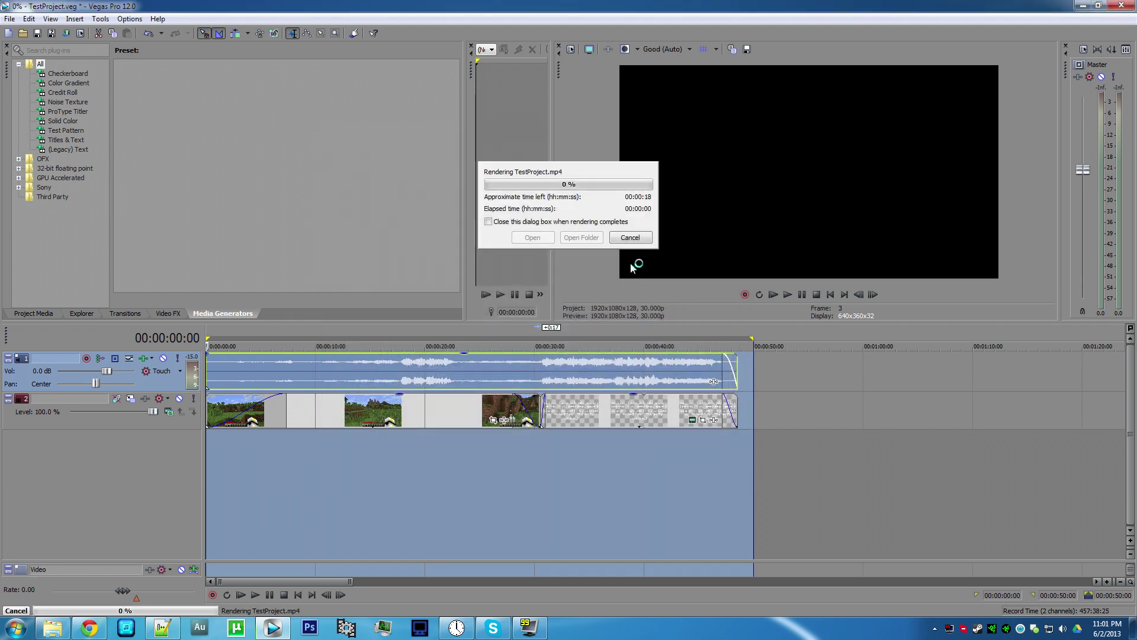